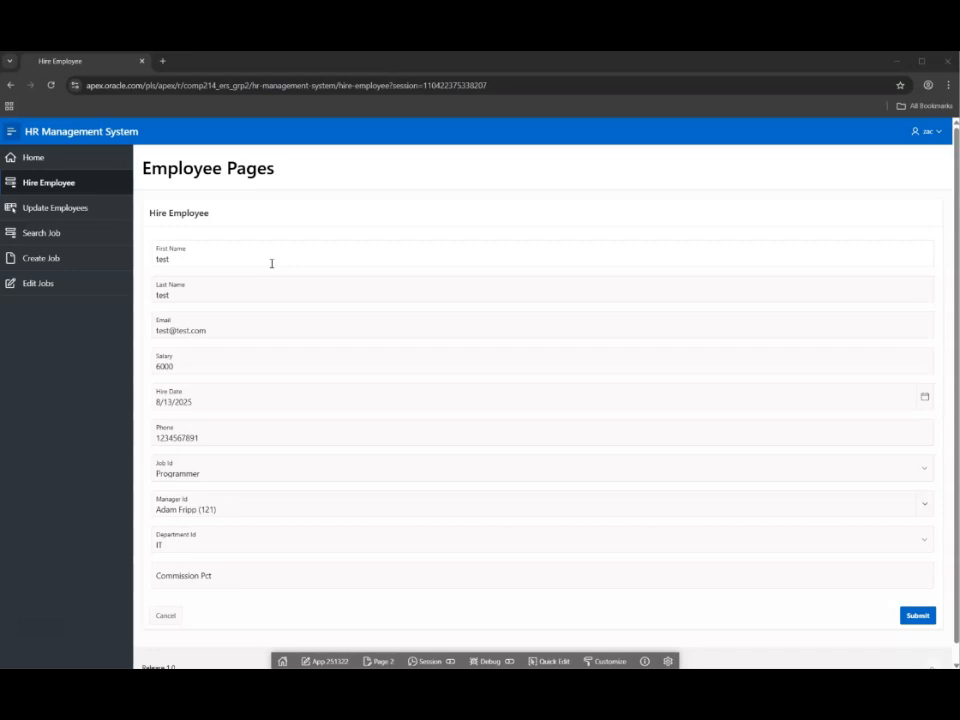
# Check the 6000 salary in the completed Hire Employee form for test, submit the new employee, and confirm the addition.
pyautogui.click(255, 360)
pyautogui.click(192, 368)
pyautogui.moveTo(192, 368); pyautogui.dragTo(146, 366)
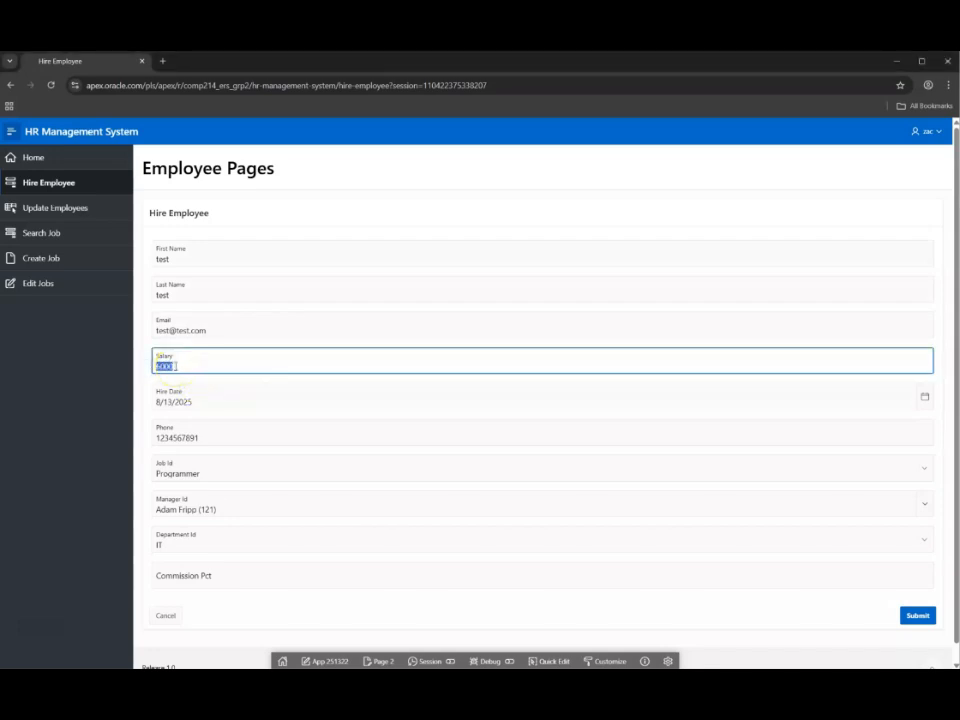
pyautogui.moveTo(185, 366); pyautogui.dragTo(137, 366)
pyautogui.click(223, 364)
pyautogui.click(917, 615)
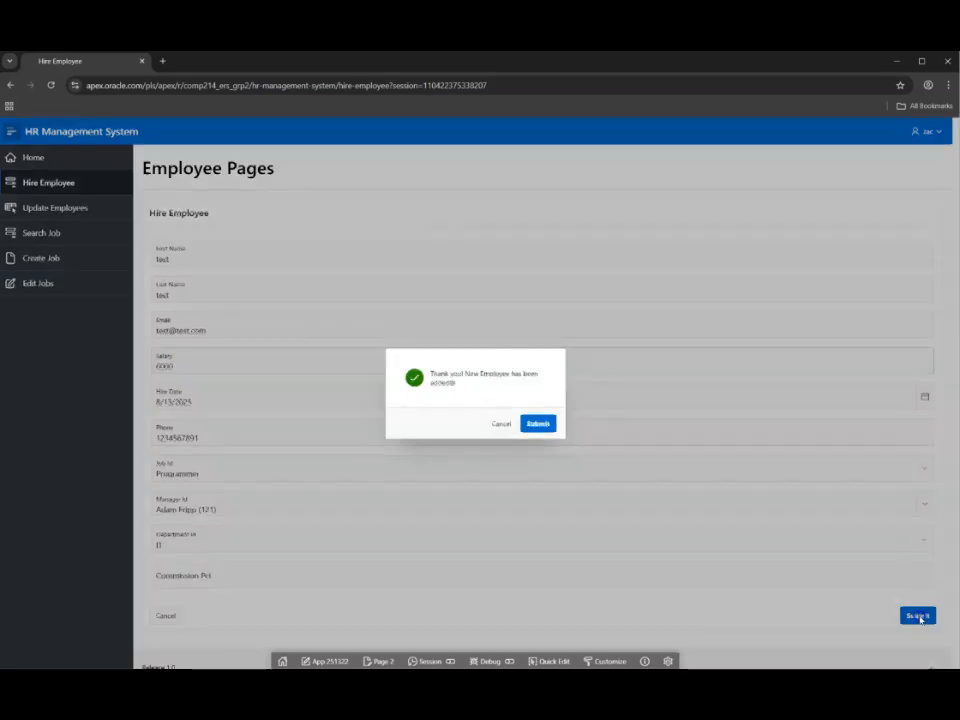
pyautogui.click(536, 420)
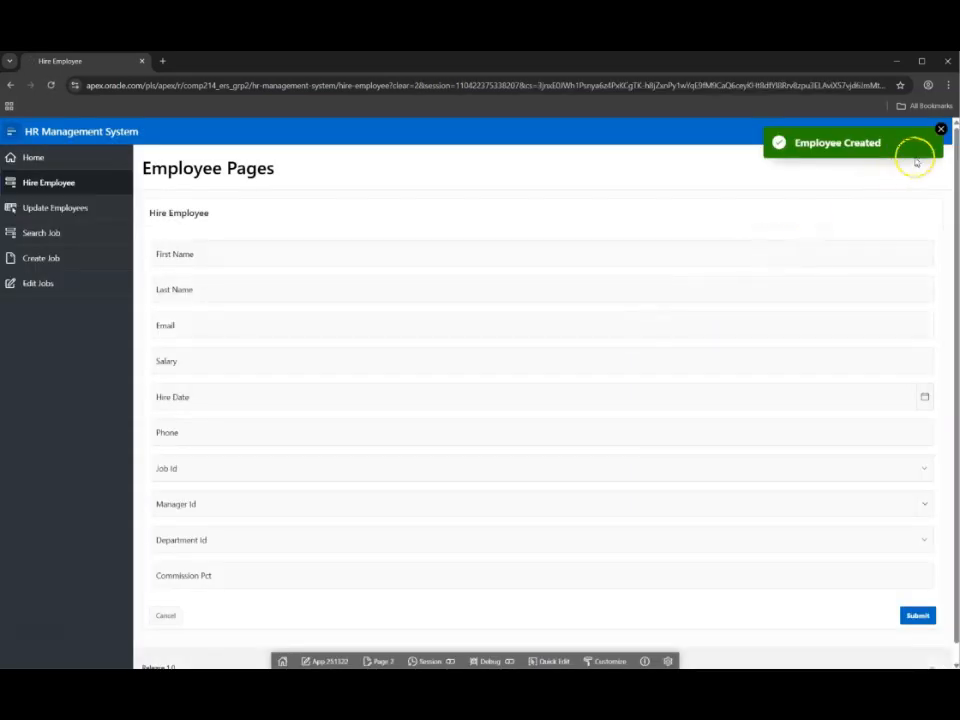
pyautogui.click(940, 130)
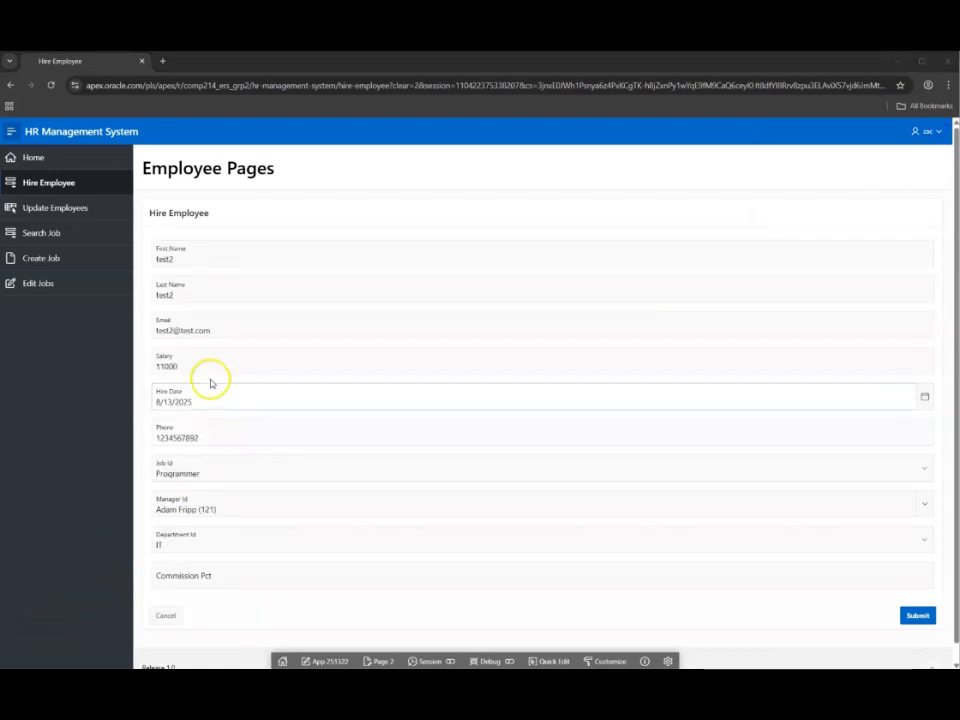
# Try to submit the Hire Employee form for test2 as a Programmer with a salary of 11000.
pyautogui.moveTo(193, 365); pyautogui.dragTo(137, 366)
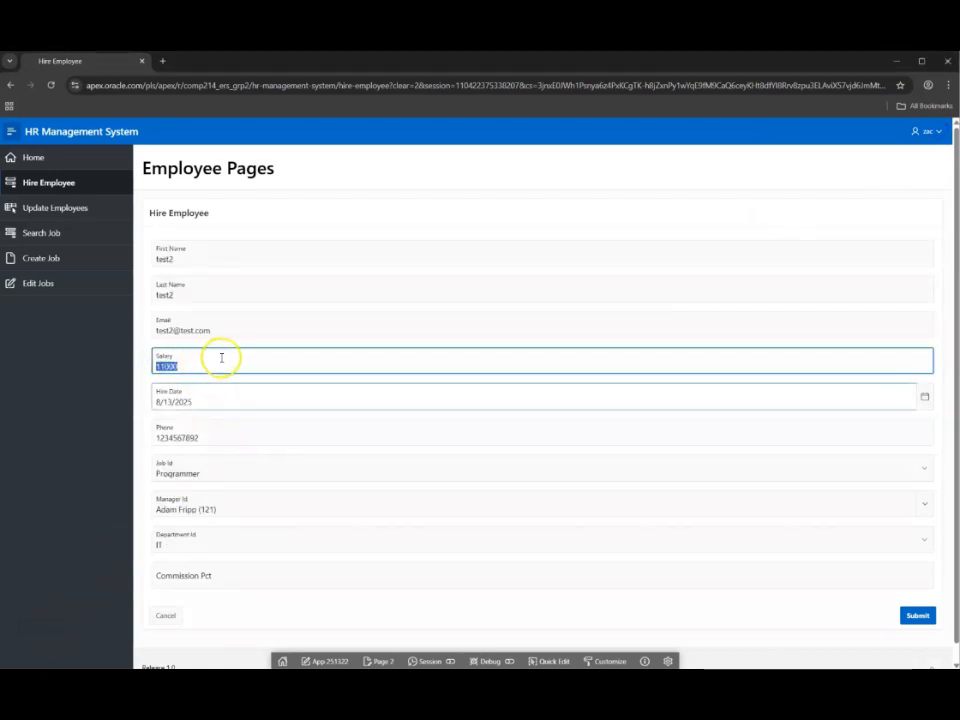
pyautogui.click(213, 362)
pyautogui.click(917, 615)
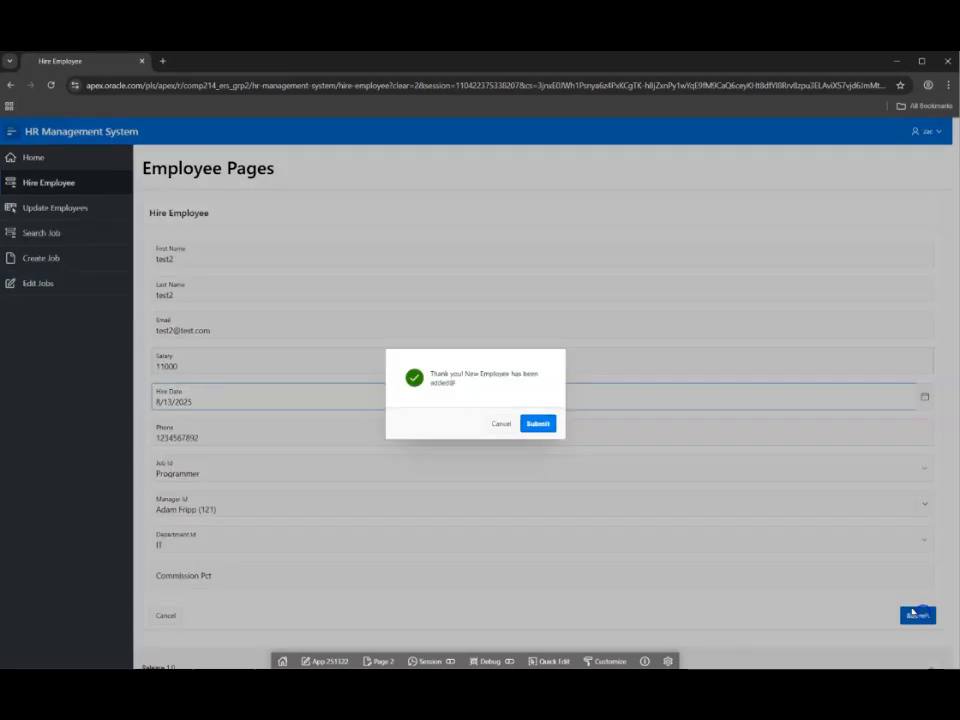
pyautogui.click(536, 423)
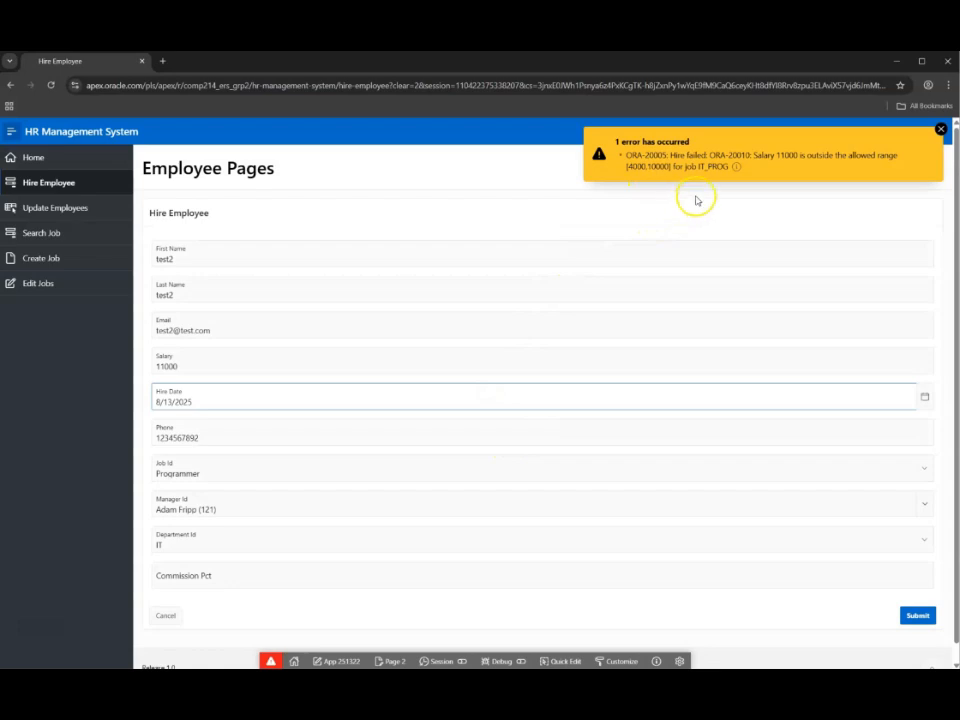
pyautogui.click(940, 129)
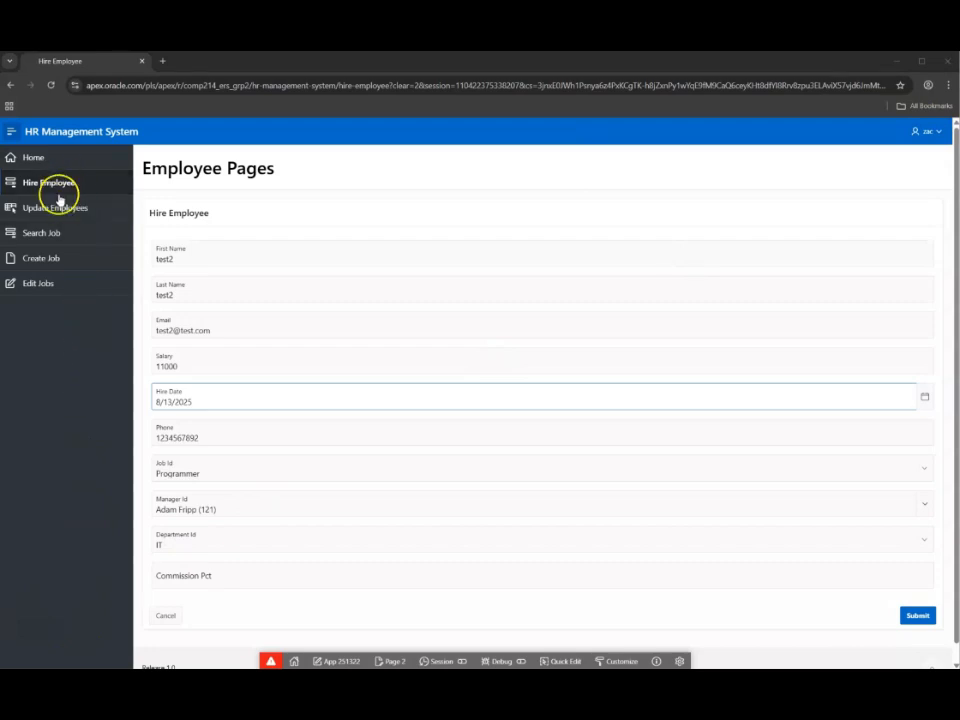
# Leave the hire form for Update Employees and add a 2 before the @ in the first employee's email address.
pyautogui.click(63, 212)
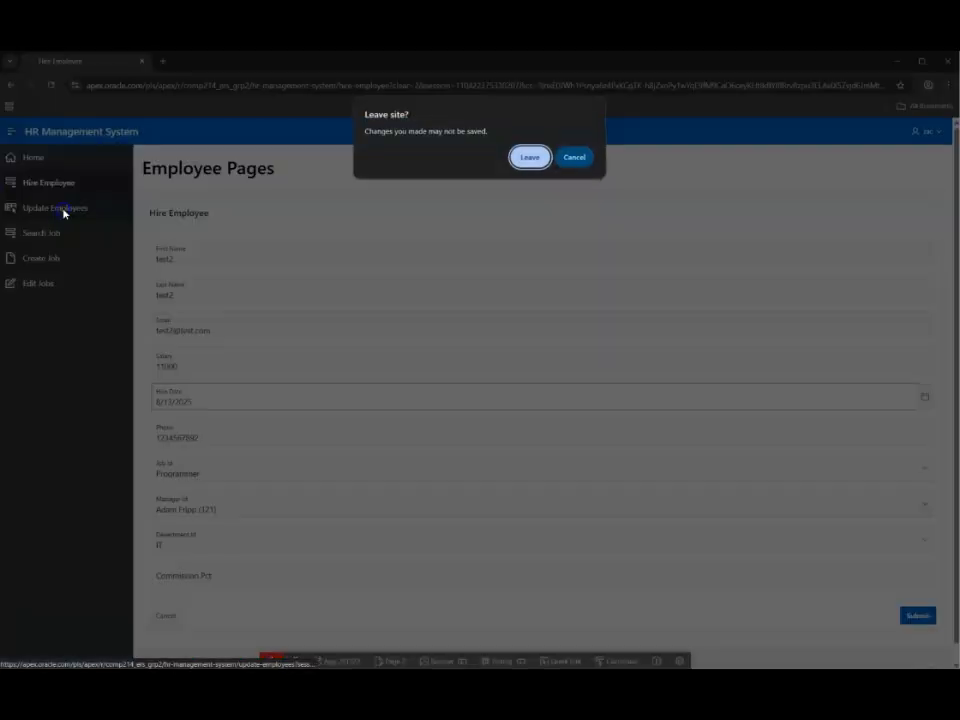
pyautogui.click(533, 156)
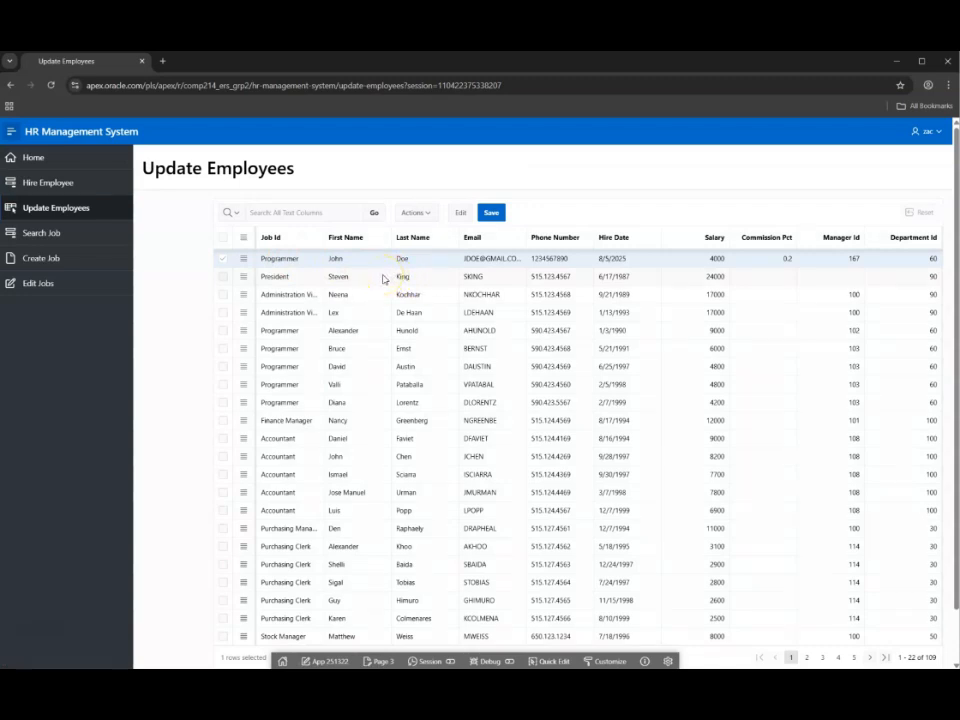
pyautogui.click(480, 259)
pyautogui.doubleClick(477, 259)
pyautogui.click(478, 259)
pyautogui.write('2')
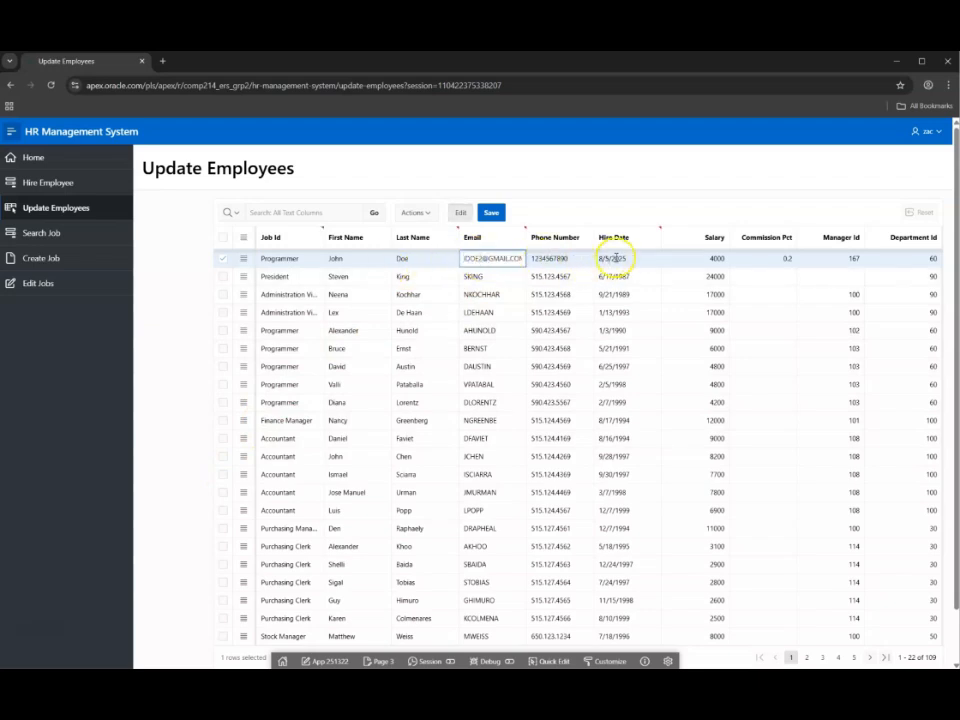
# Set the first employee's salary to 6000 and save the employee record.
pyautogui.click(712, 260)
pyautogui.doubleClick(712, 260)
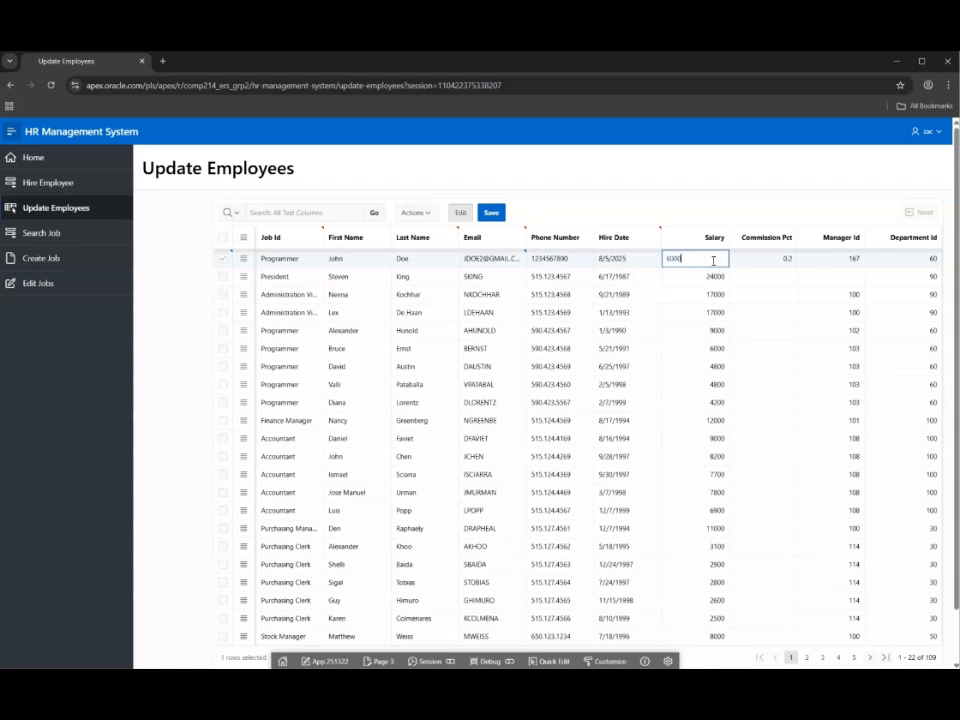
pyautogui.click(490, 213)
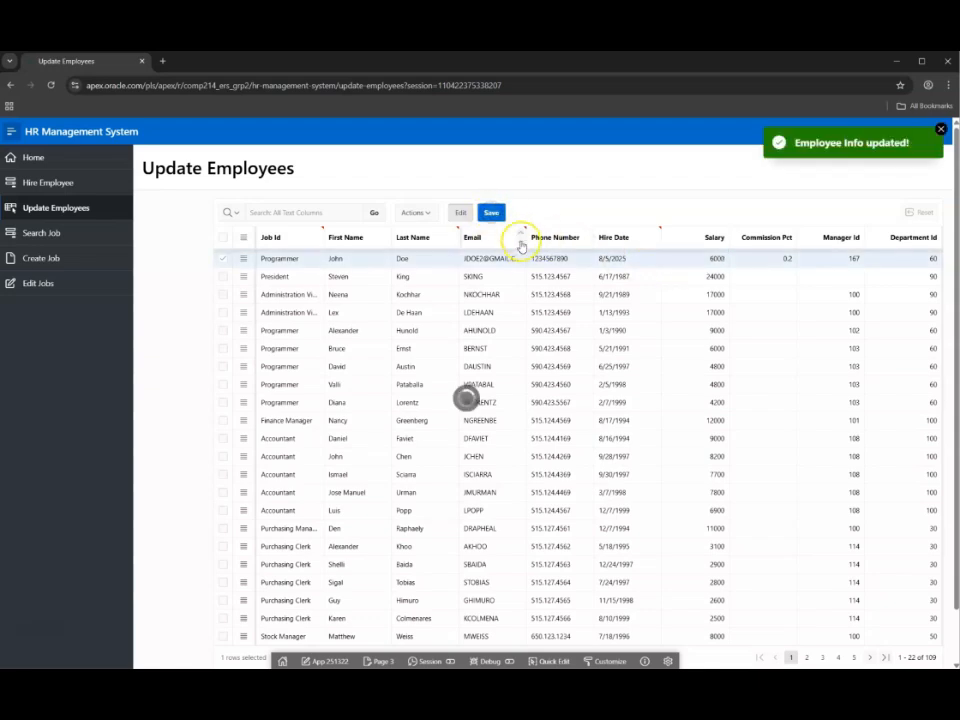
# Try to save a salary of 11000 for the first employee, a Programmer.
pyautogui.doubleClick(706, 259)
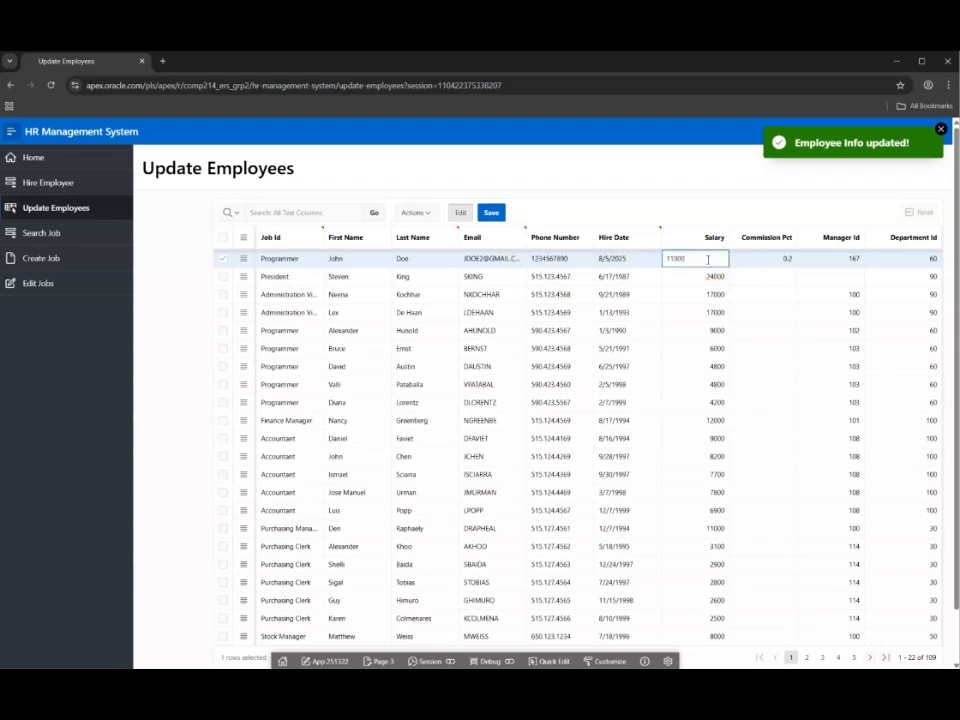
pyautogui.click(491, 213)
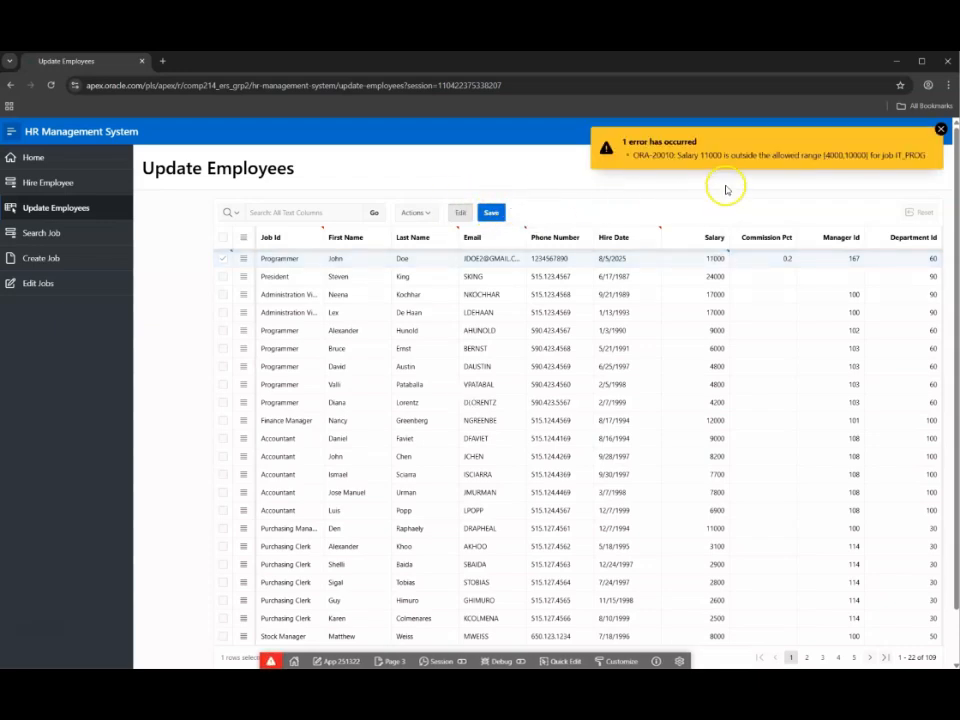
pyautogui.click(940, 130)
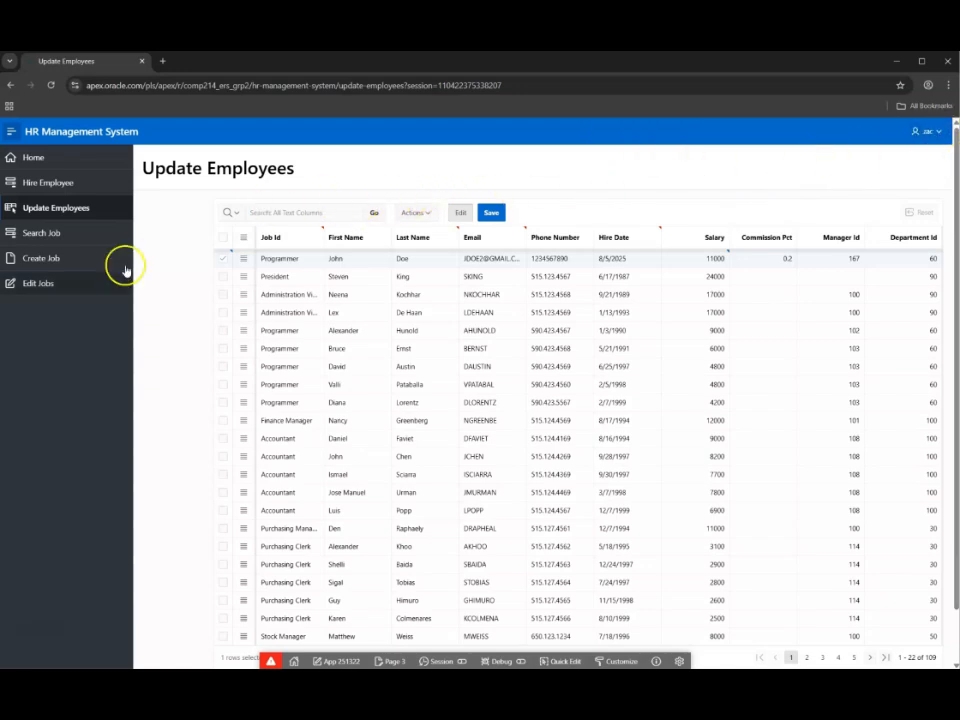
# Discard the unsaved employee edit, open Edit Jobs, set the Programmer job's maximum salary to 11000, and save.
pyautogui.click(71, 290)
pyautogui.click(528, 157)
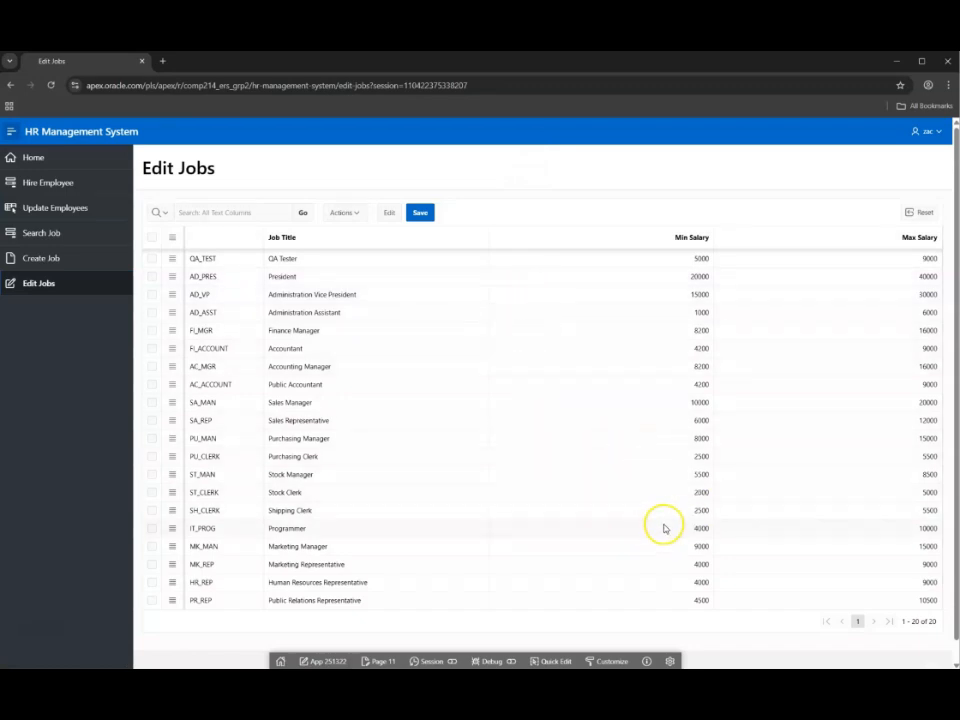
pyautogui.doubleClick(905, 529)
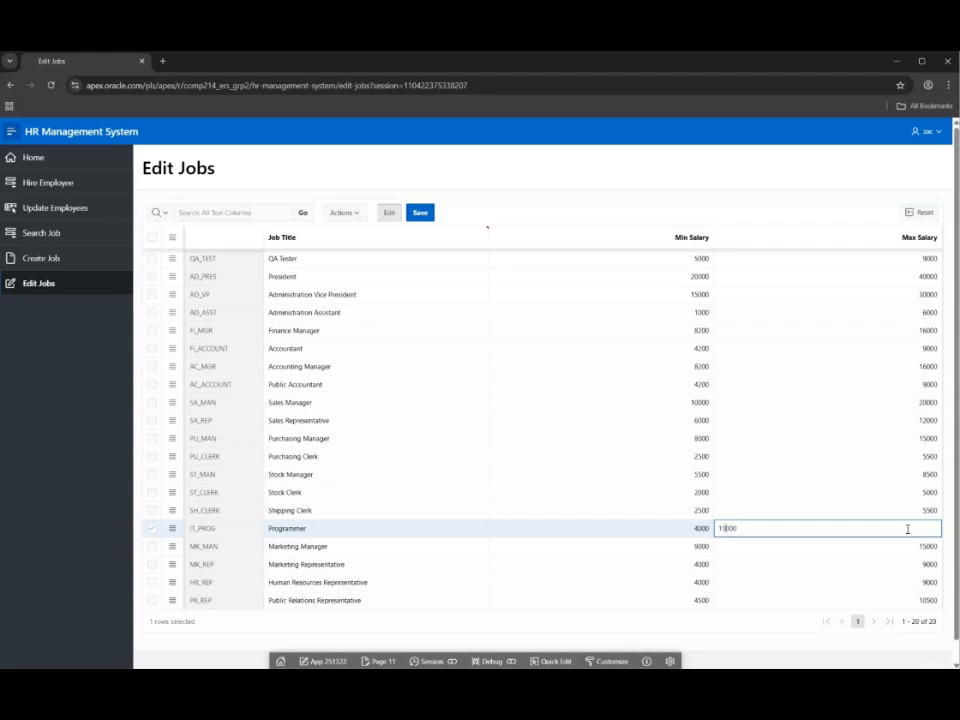
pyautogui.click(419, 212)
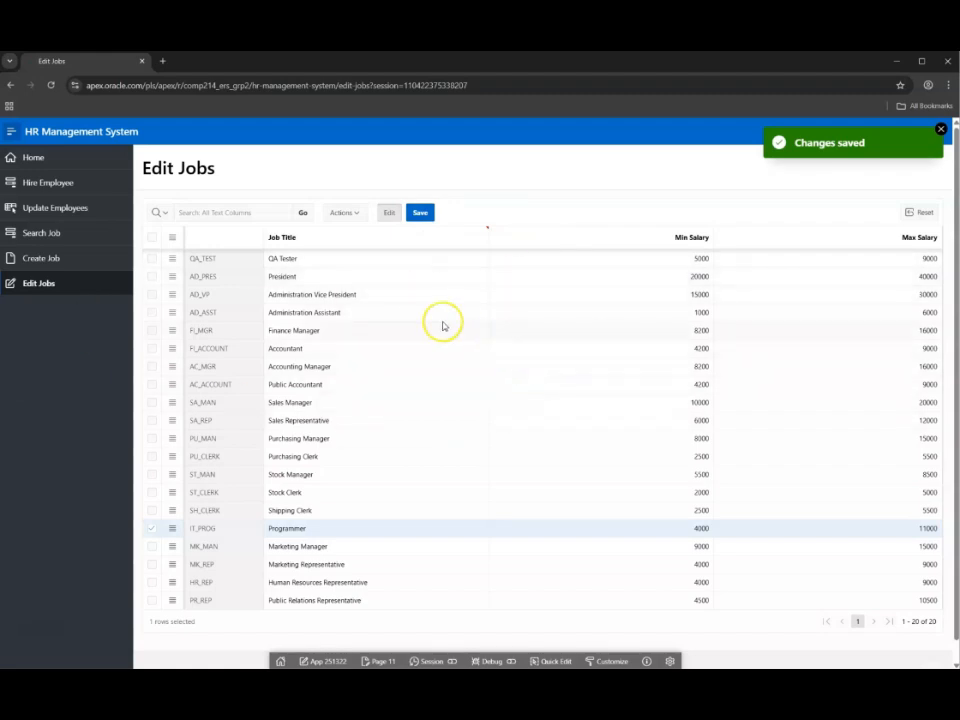
# Return to Update Employees, set the first employee's salary to 11000, and save the record.
pyautogui.click(66, 214)
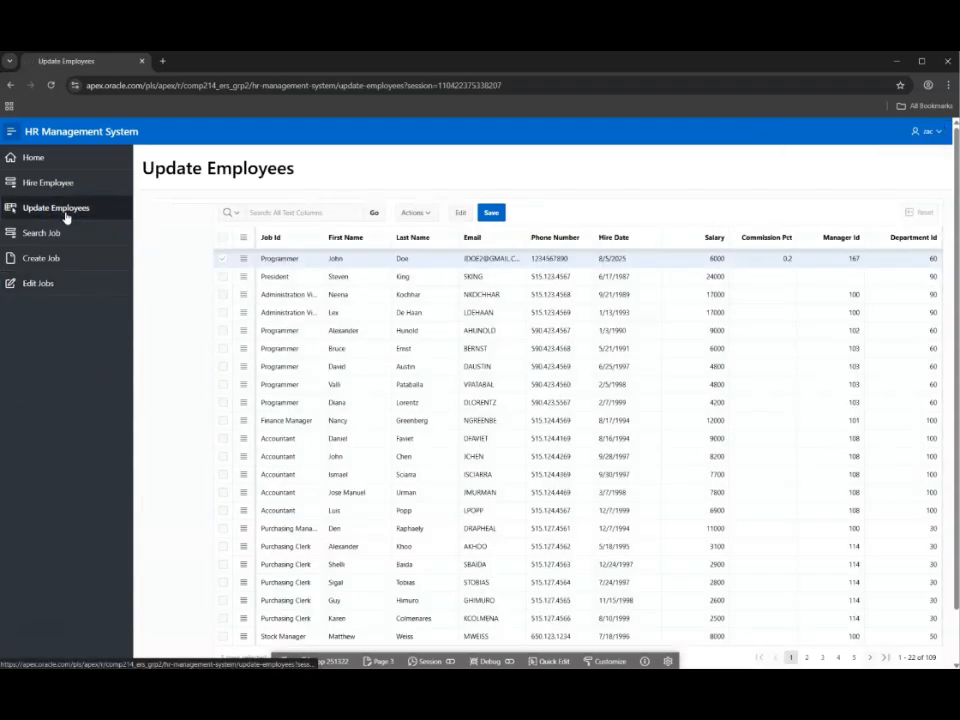
pyautogui.doubleClick(700, 259)
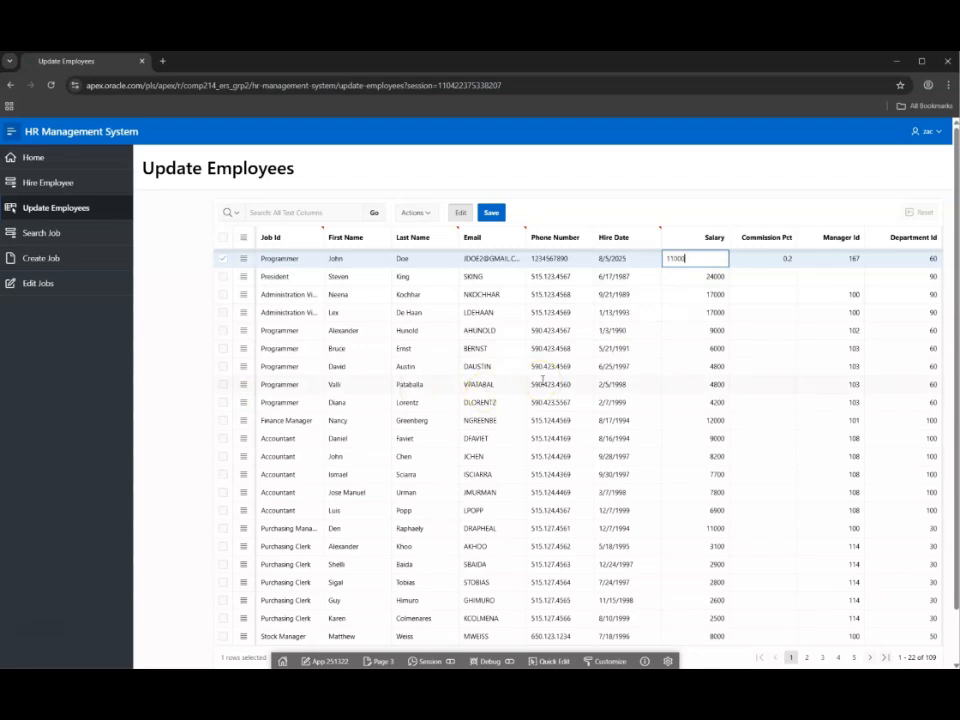
pyautogui.click(591, 184)
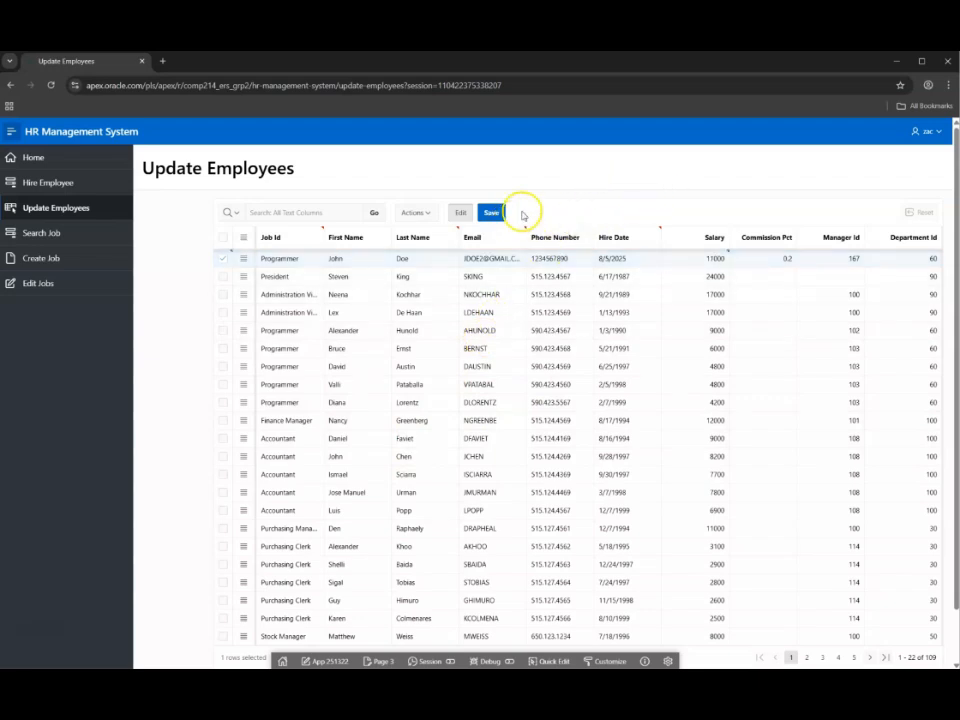
pyautogui.click(490, 212)
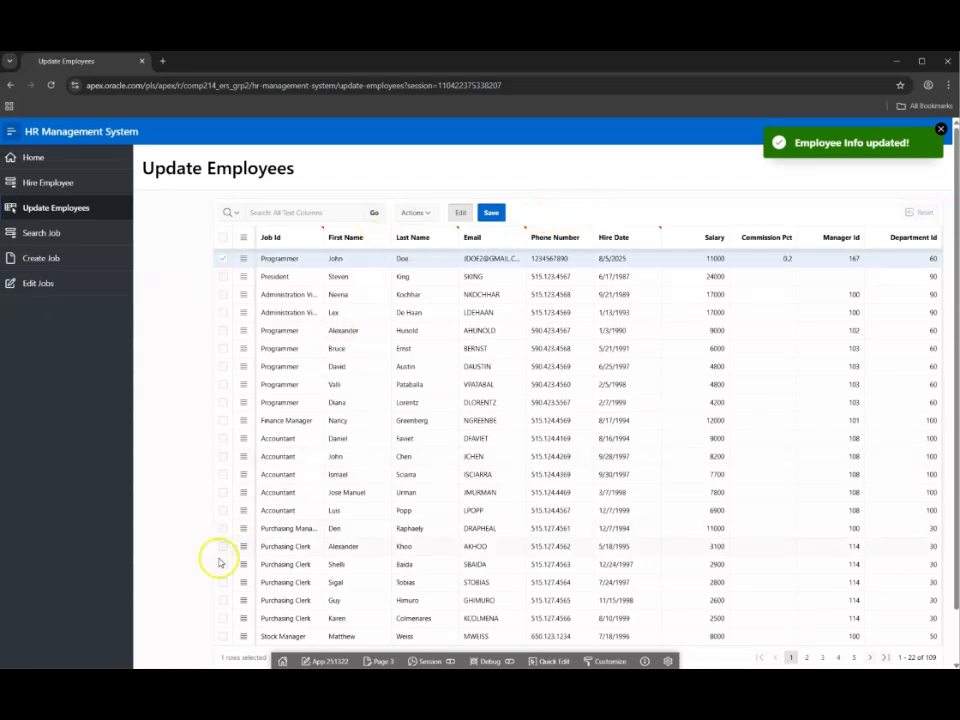
# Create the job QA_TEST titled QA Tester with a minimum salary of 5000 and a maximum of 9000.
pyautogui.click(71, 259)
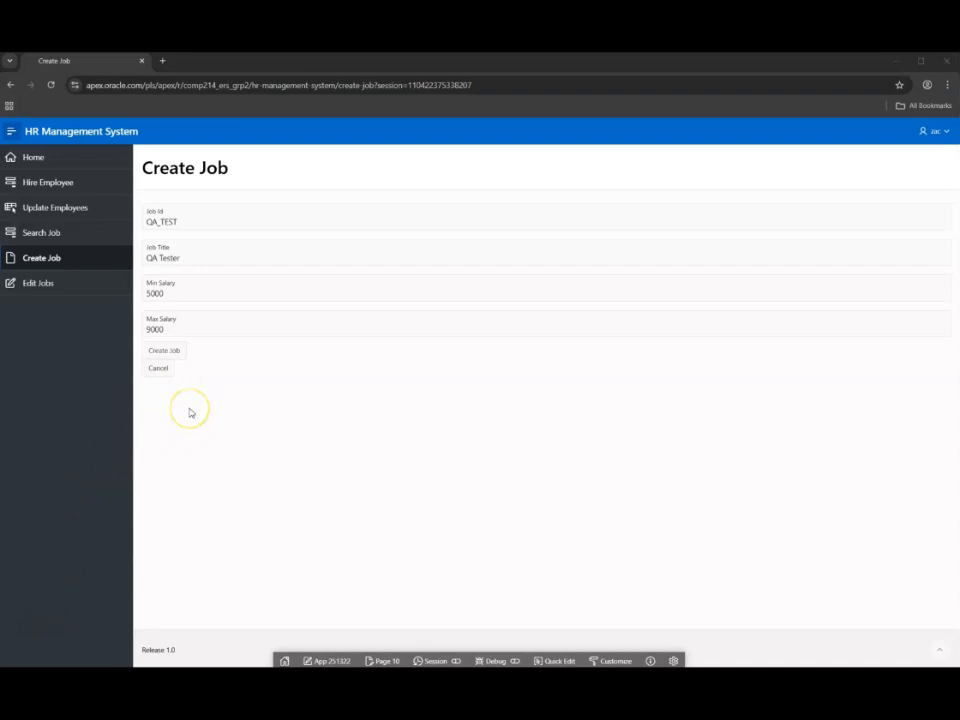
pyautogui.click(173, 353)
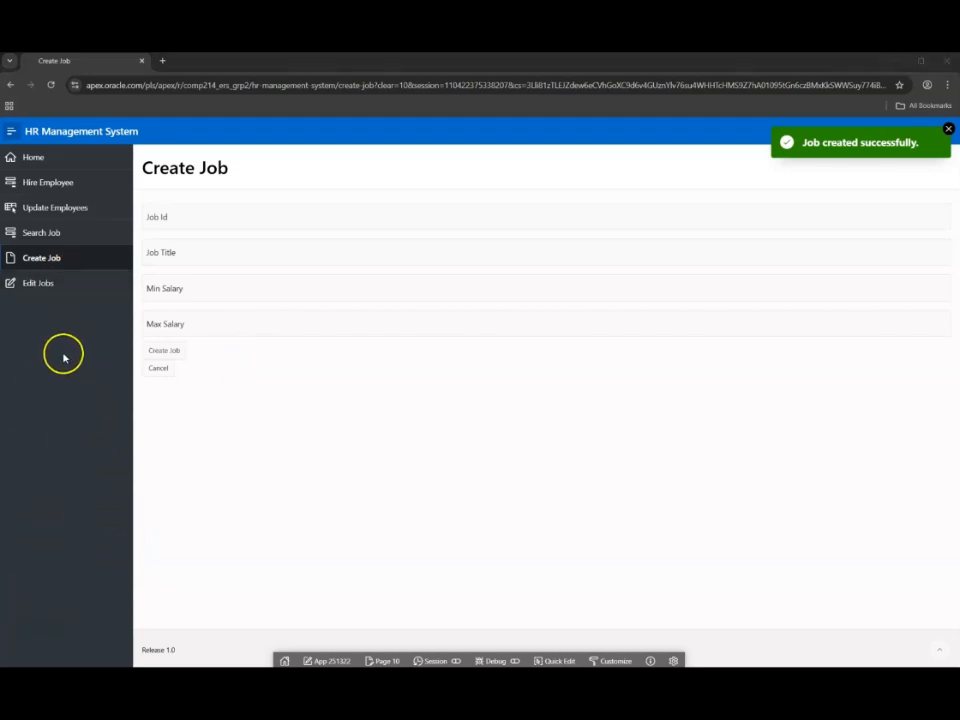
# Look up the QA_TEST job in Search Job to view its title and salary range.
pyautogui.click(54, 240)
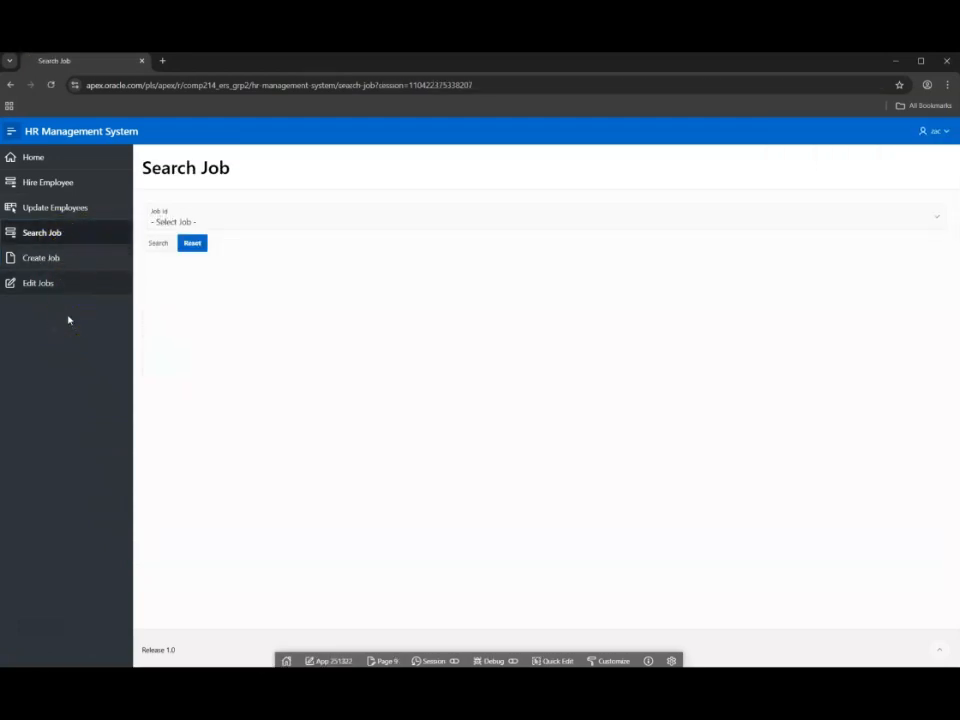
pyautogui.click(208, 216)
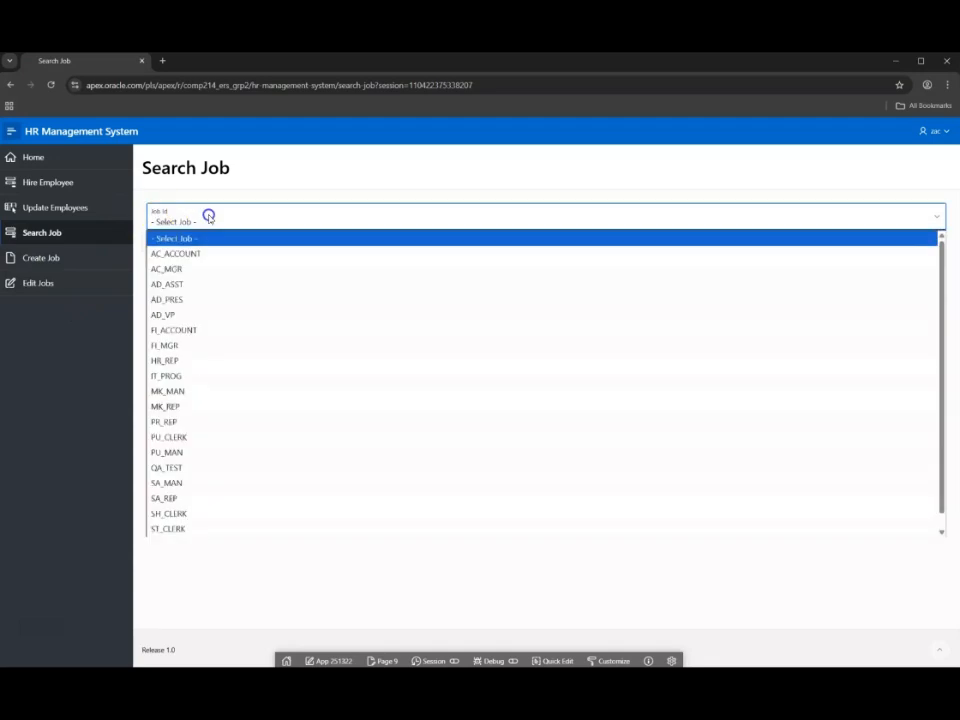
pyautogui.click(160, 467)
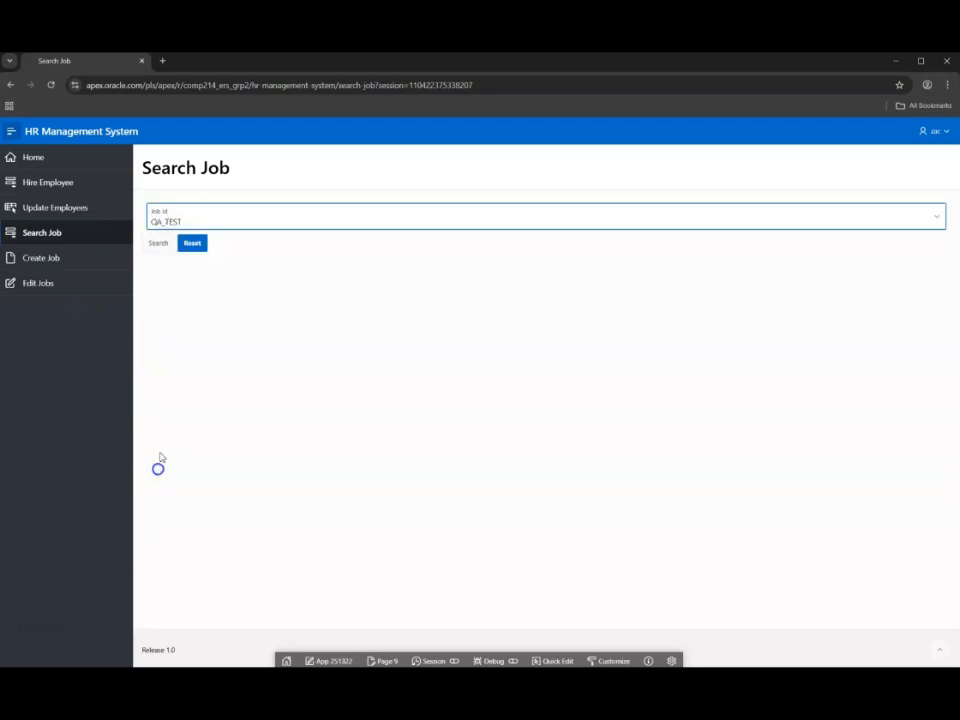
pyautogui.click(157, 244)
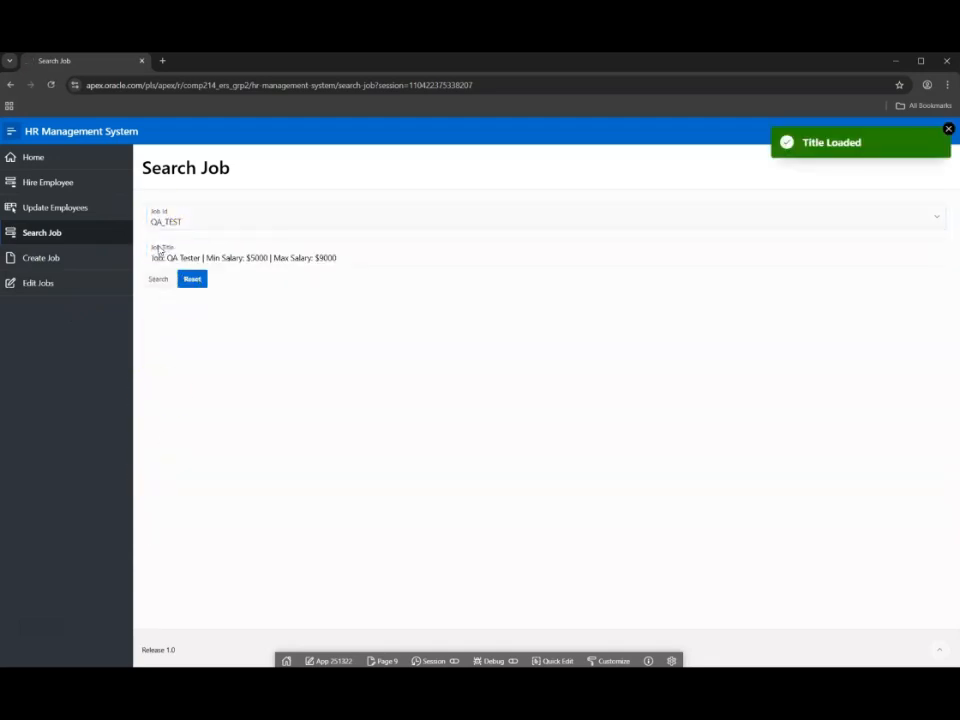
pyautogui.click(161, 253)
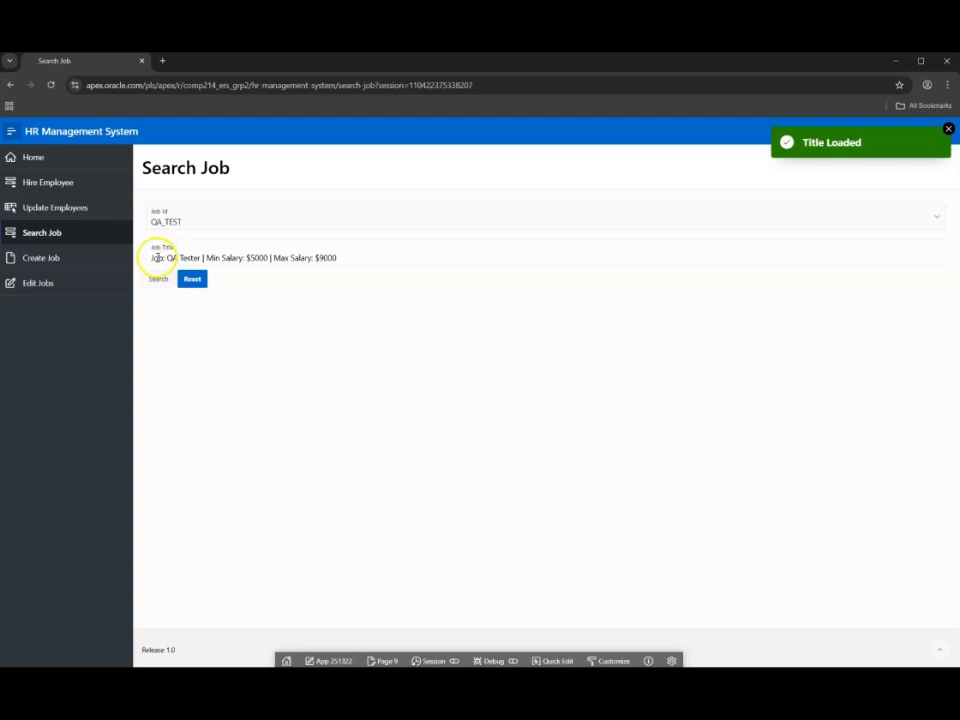